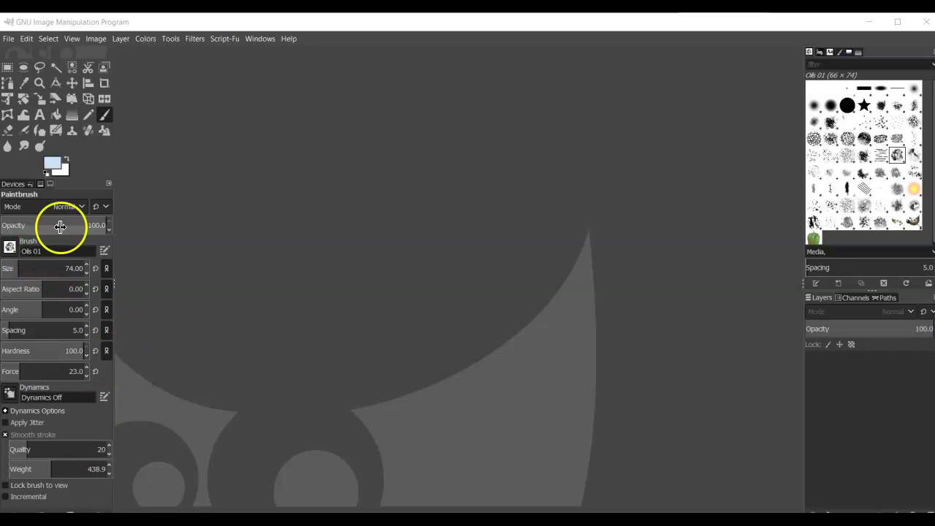
- Open the File menu in GIMP's empty workspace
{"action": "left_click", "coordinate": [49, 57]}
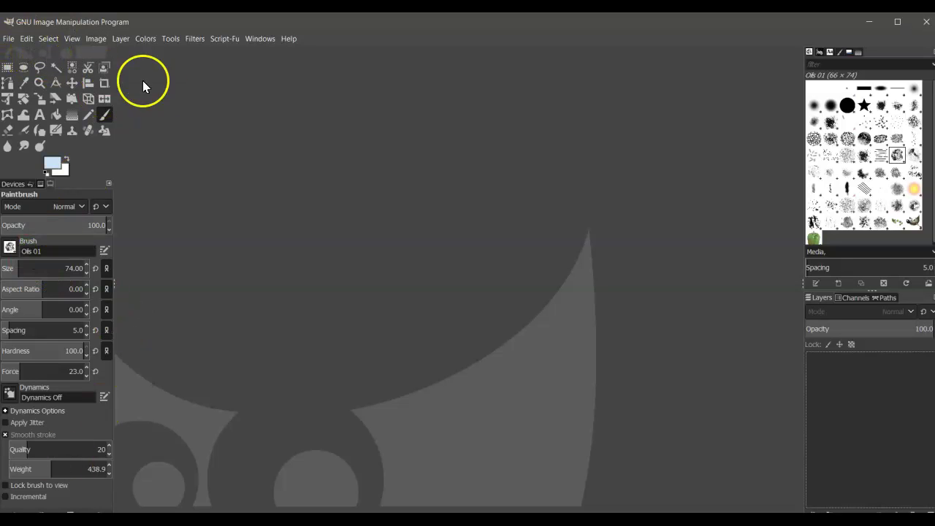
{"action": "left_click", "coordinate": [8, 40]}
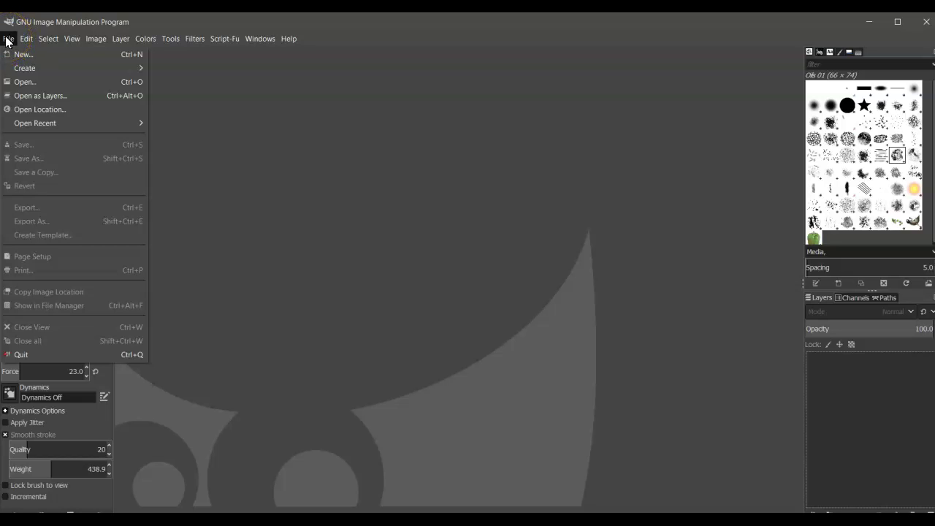
- In Open Image, browse C: > GRAPHIC DESIGN 2 > Image_Design > Image_Design > Student > Unit_6 and select Seascape.xcf
{"action": "left_click", "coordinate": [9, 40]}
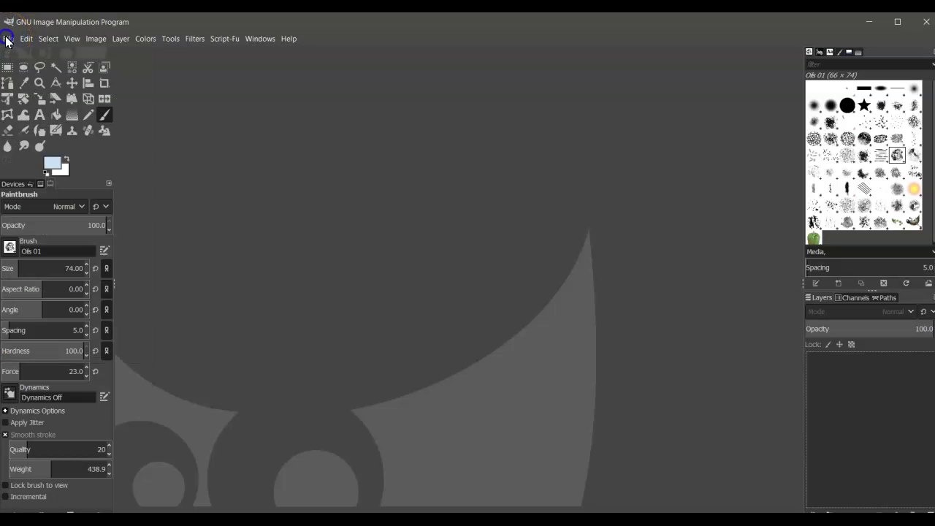
{"action": "left_click", "coordinate": [9, 40]}
{"action": "left_click", "coordinate": [35, 85]}
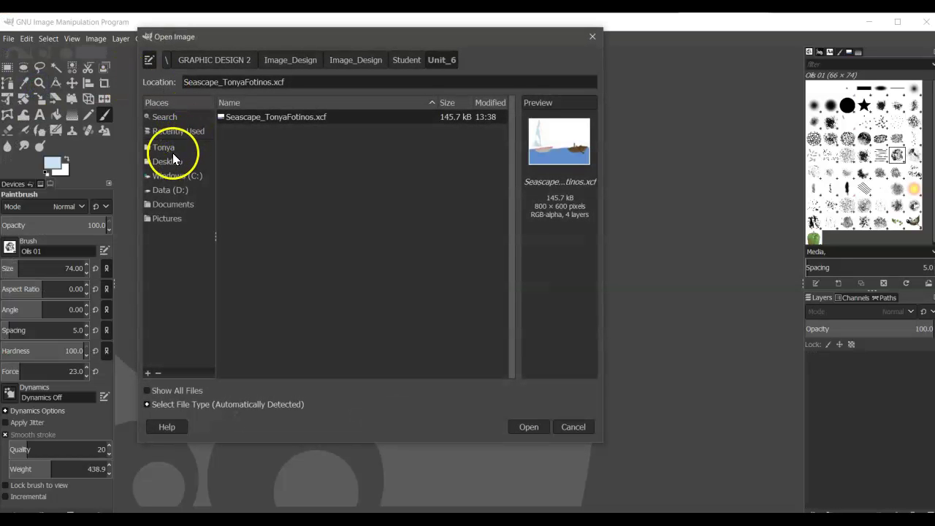
{"action": "left_click", "coordinate": [186, 183]}
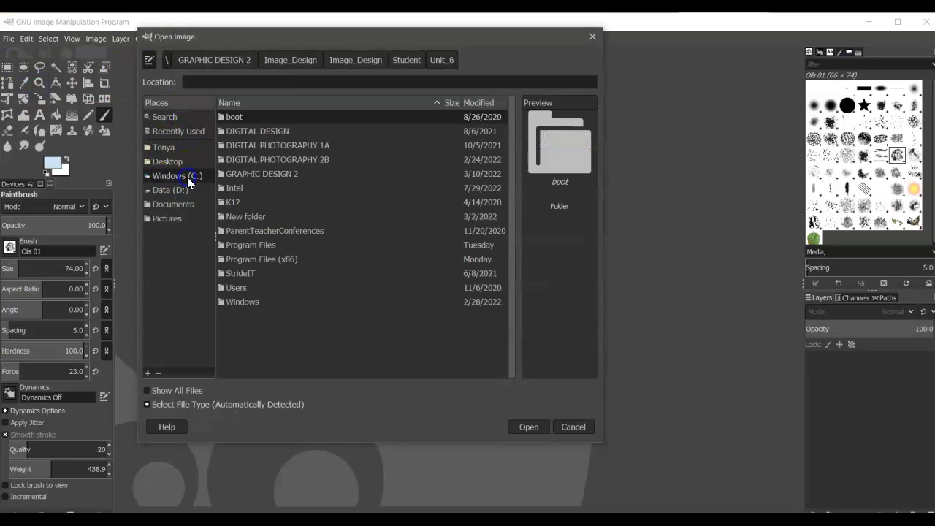
{"action": "double_click", "coordinate": [288, 173]}
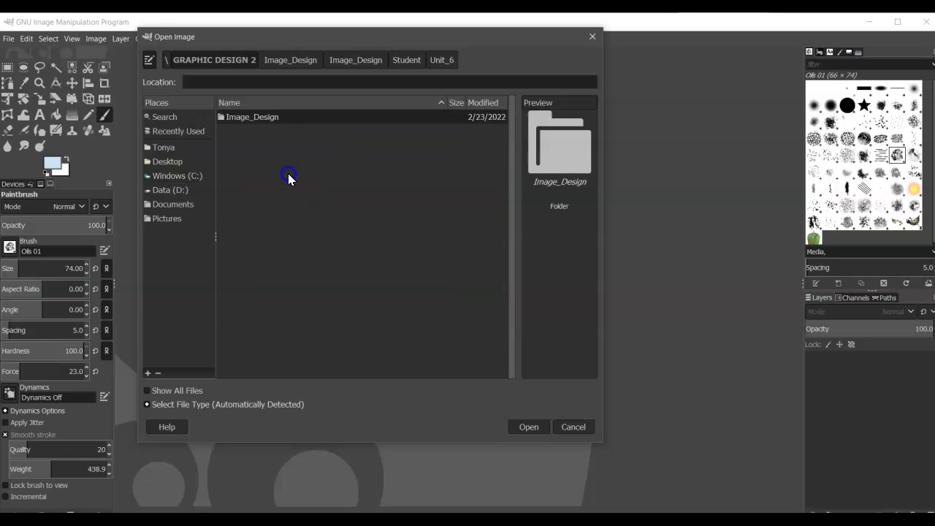
{"action": "double_click", "coordinate": [261, 118]}
{"action": "double_click", "coordinate": [259, 128]}
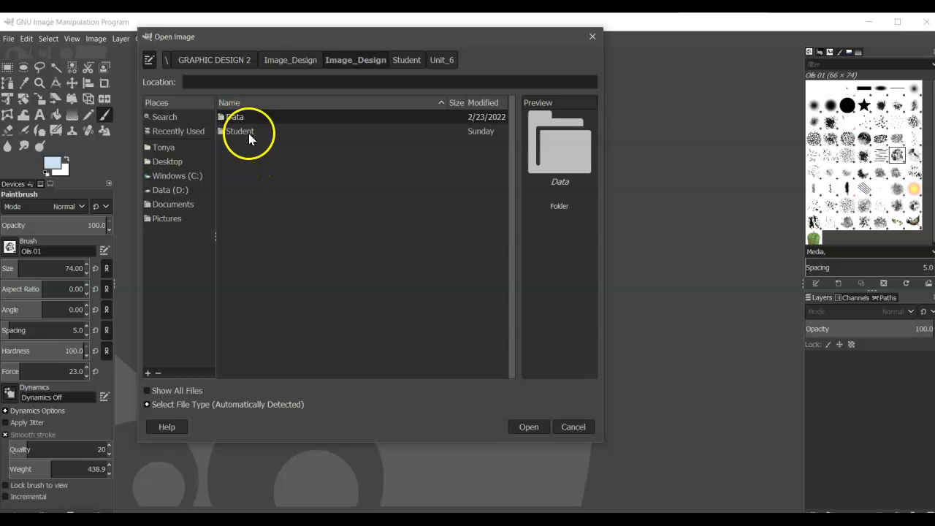
{"action": "double_click", "coordinate": [249, 133]}
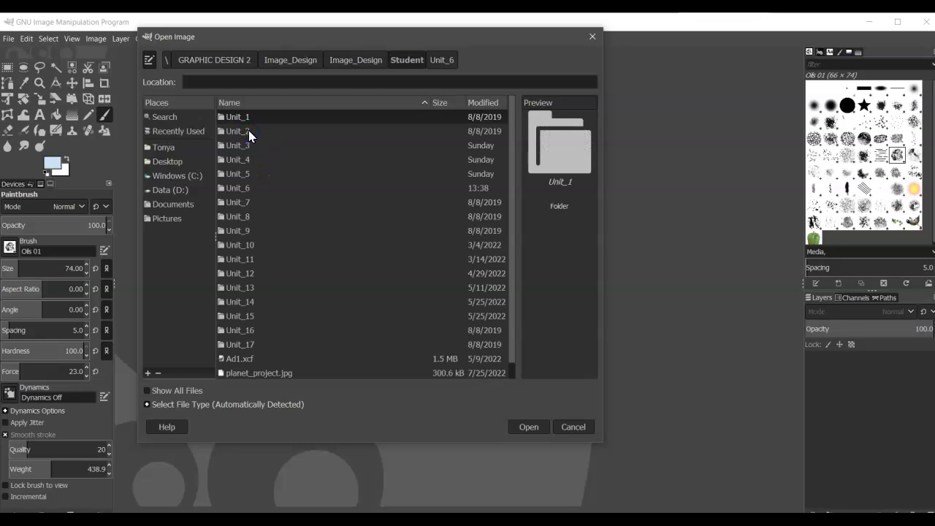
{"action": "double_click", "coordinate": [237, 189]}
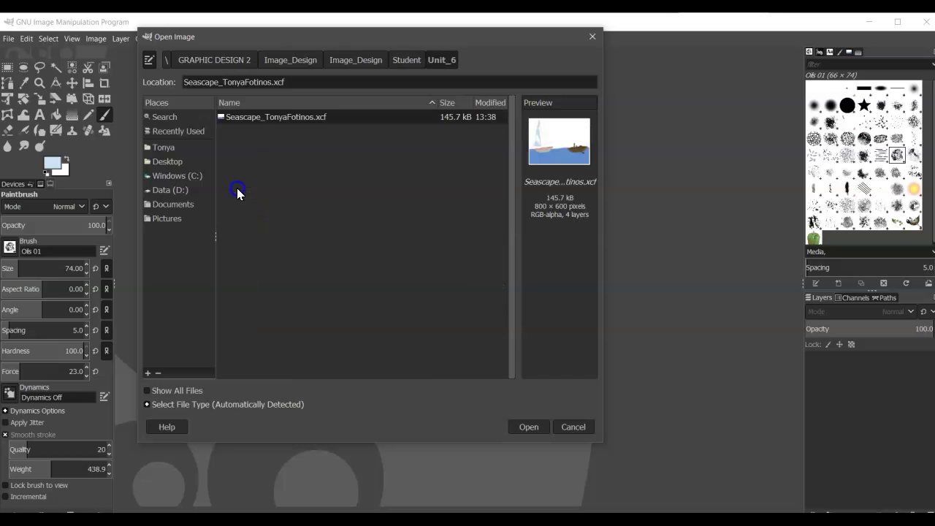
{"action": "left_click", "coordinate": [299, 117]}
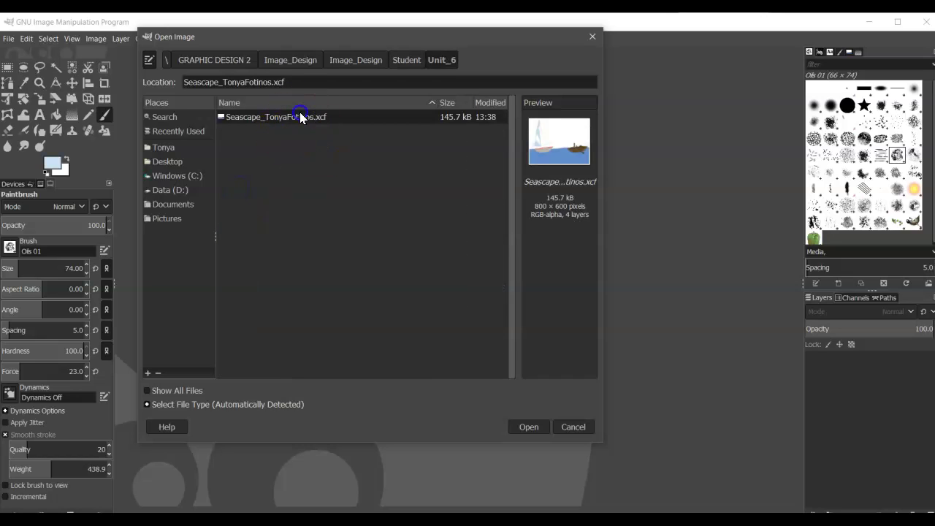
- Open the Seascape image, hide the Boat 2 and Boat 1 layers, and select the Water layer
{"action": "left_click", "coordinate": [531, 425]}
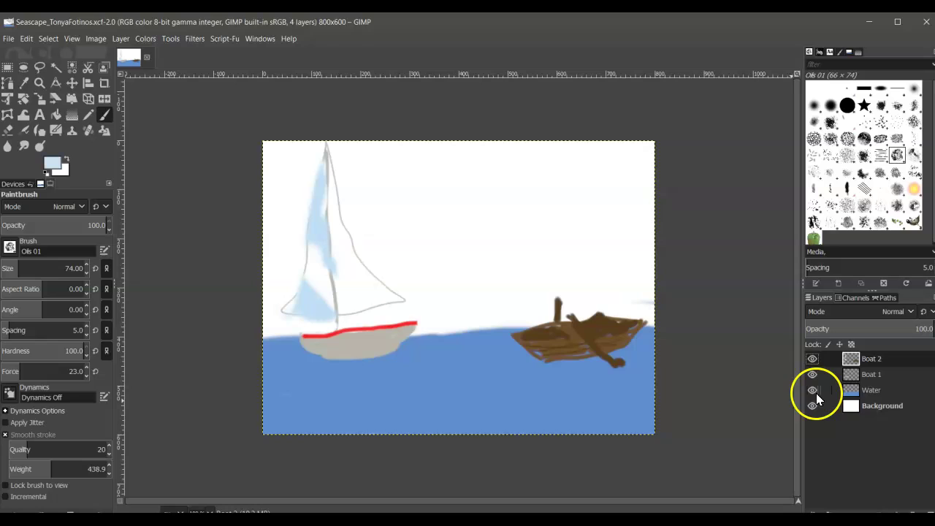
{"action": "left_click", "coordinate": [812, 359]}
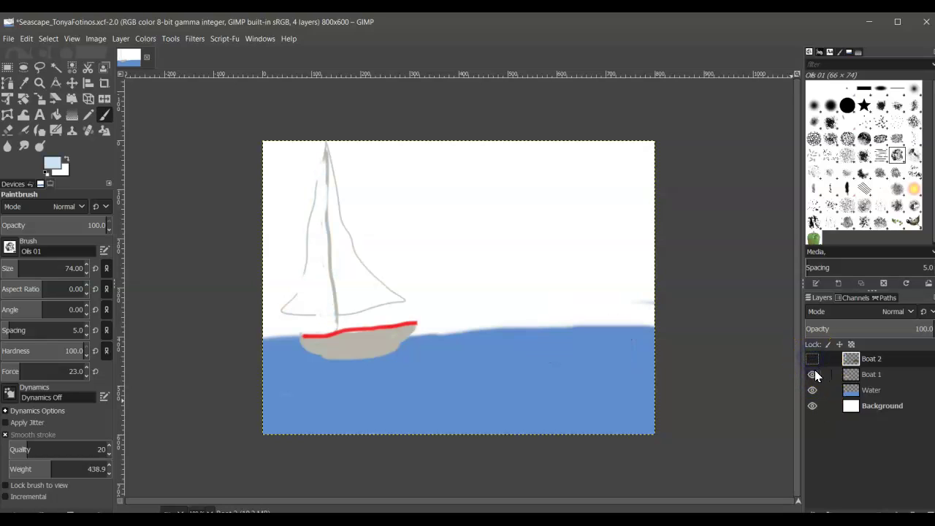
{"action": "left_click", "coordinate": [812, 374]}
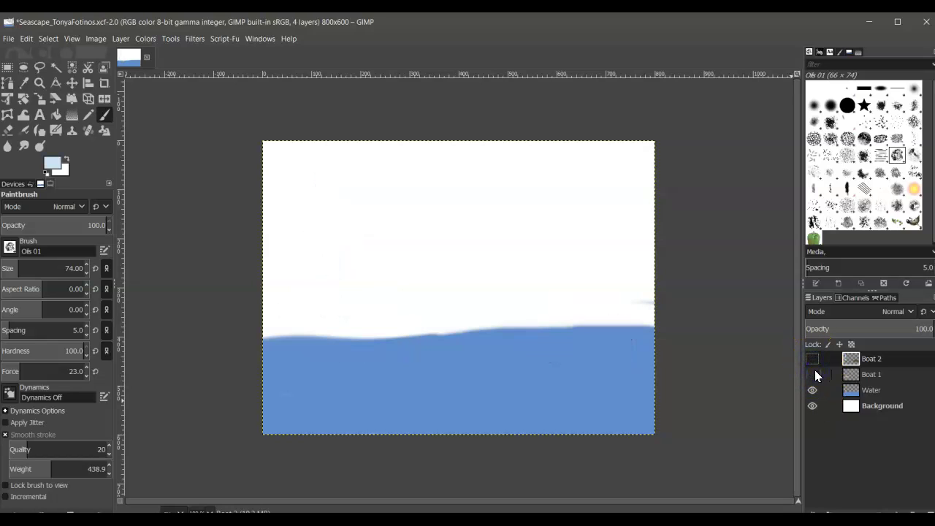
{"action": "left_click", "coordinate": [897, 391]}
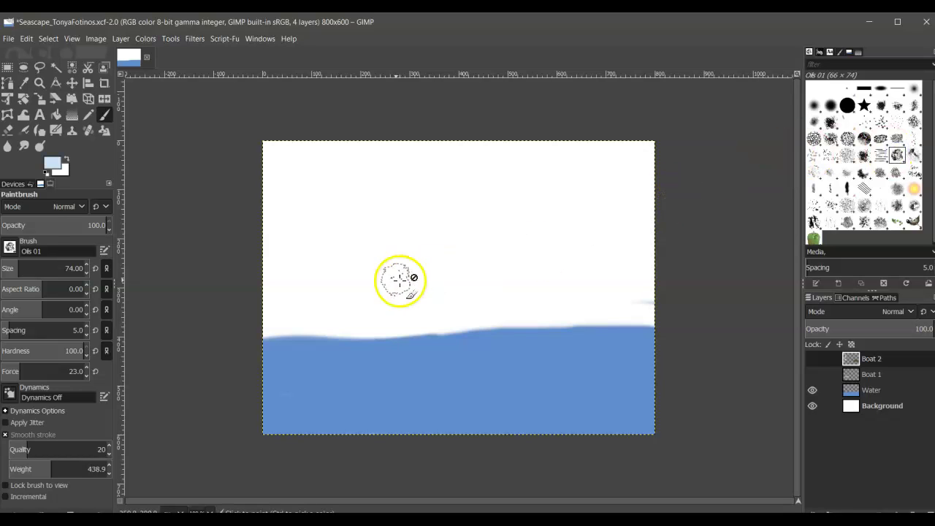
- Set the foreground colour to pale blue b0d0e8 and make the brush smaller than 74
{"action": "left_click", "coordinate": [58, 172]}
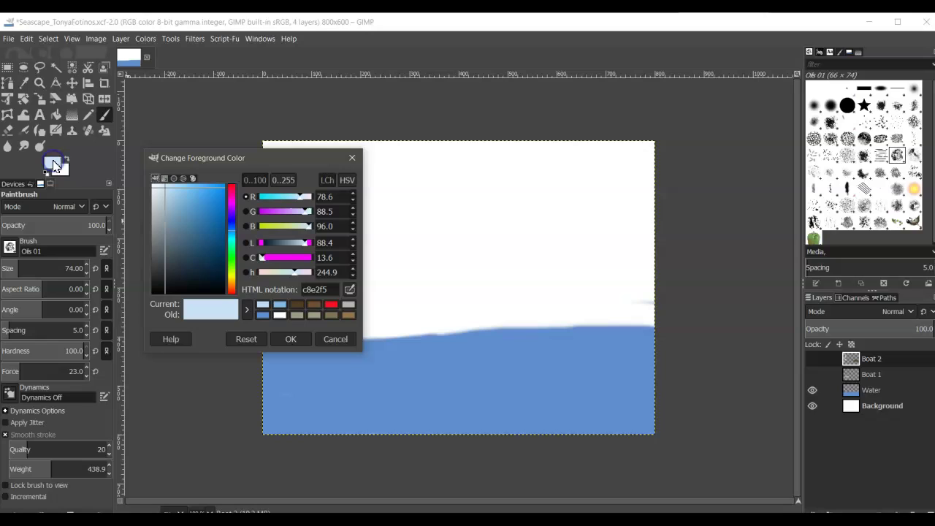
{"action": "mouse_move", "coordinate": [173, 194]}
{"action": "left_mouse_down"}
{"action": "mouse_move", "coordinate": [161, 194]}
{"action": "mouse_move", "coordinate": [169, 193]}
{"action": "left_mouse_up"}
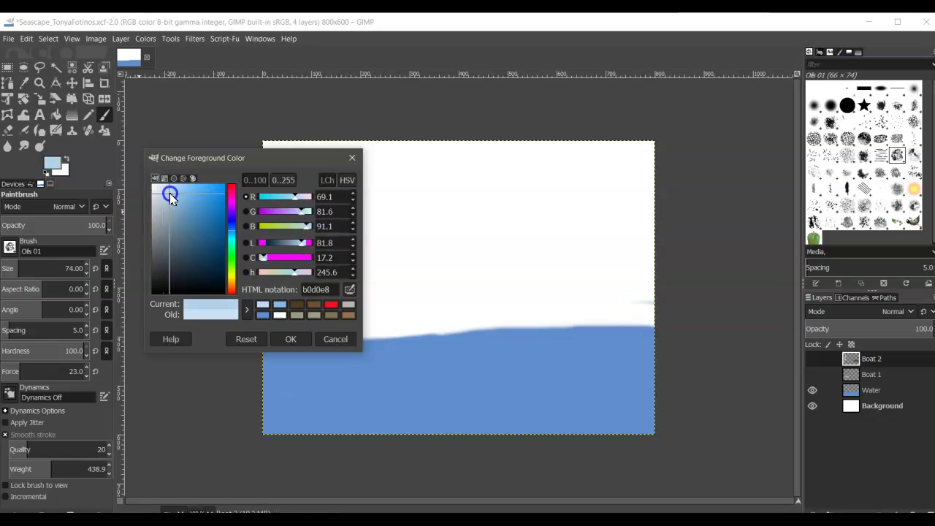
{"action": "left_click", "coordinate": [290, 340]}
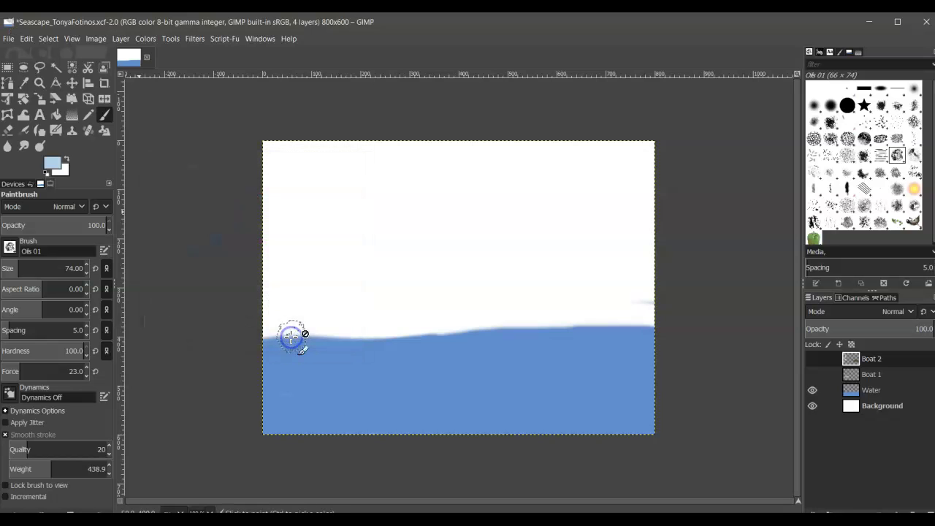
{"action": "left_click", "coordinate": [86, 272]}
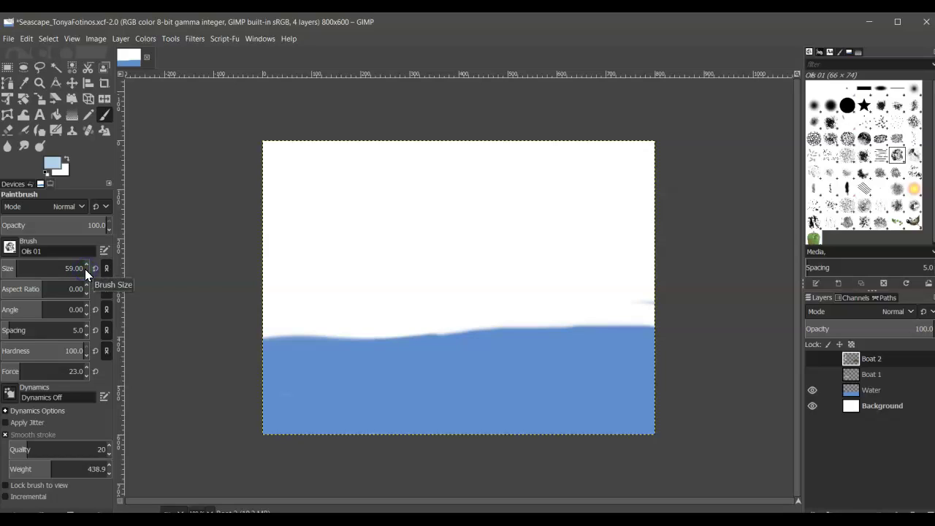
{"action": "left_click", "coordinate": [86, 271]}
{"action": "left_click", "coordinate": [86, 272]}
{"action": "left_click", "coordinate": [85, 272]}
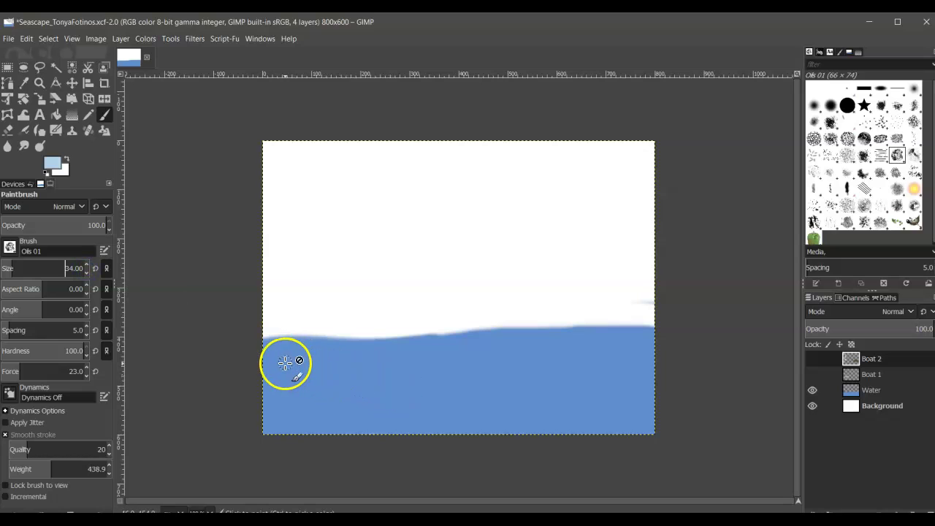
{"action": "left_click_drag", "start_coordinate": [285, 363], "coordinate": [265, 365]}
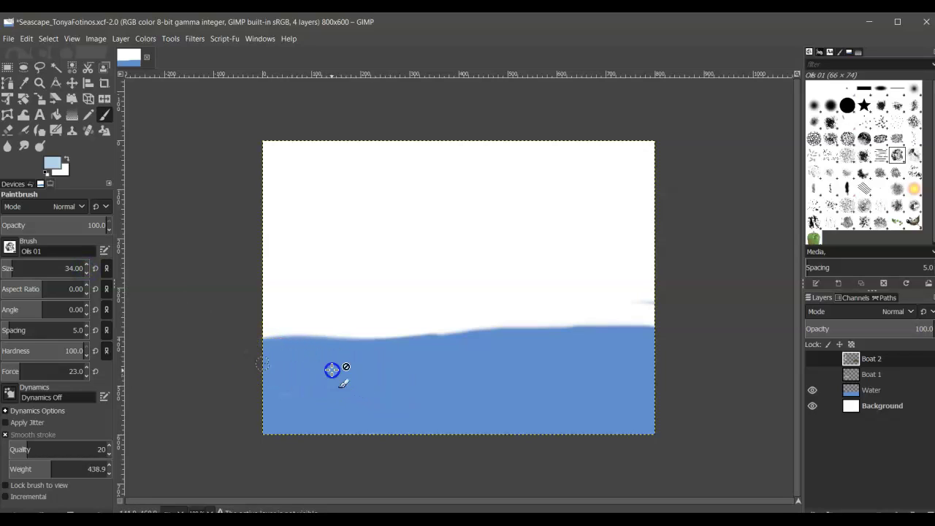
{"action": "mouse_move", "coordinate": [344, 366]}
{"action": "left_mouse_down"}
{"action": "mouse_move", "coordinate": [474, 342]}
{"action": "mouse_move", "coordinate": [596, 345]}
{"action": "left_mouse_up"}
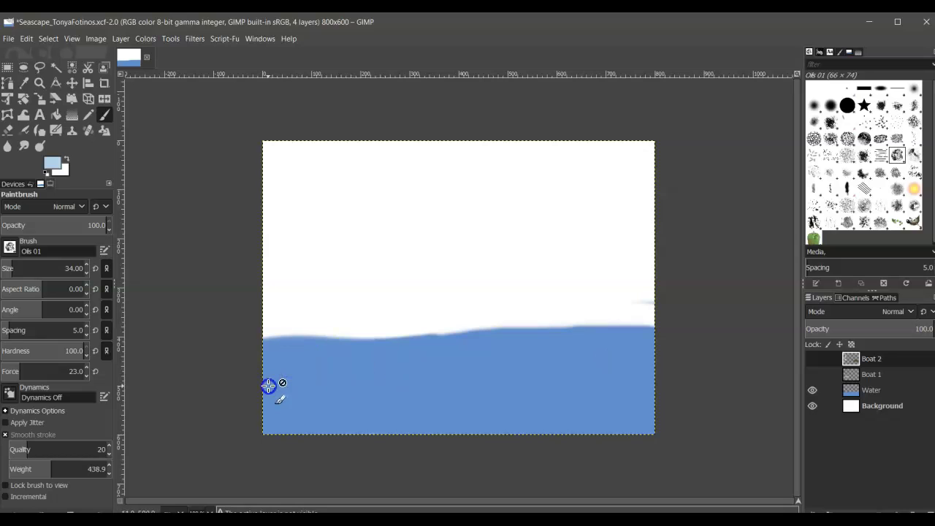
{"action": "mouse_move", "coordinate": [269, 385]}
{"action": "left_mouse_down"}
{"action": "mouse_move", "coordinate": [442, 391]}
{"action": "mouse_move", "coordinate": [654, 349]}
{"action": "mouse_move", "coordinate": [317, 419]}
{"action": "mouse_move", "coordinate": [263, 416]}
{"action": "mouse_move", "coordinate": [284, 319]}
{"action": "left_mouse_up"}
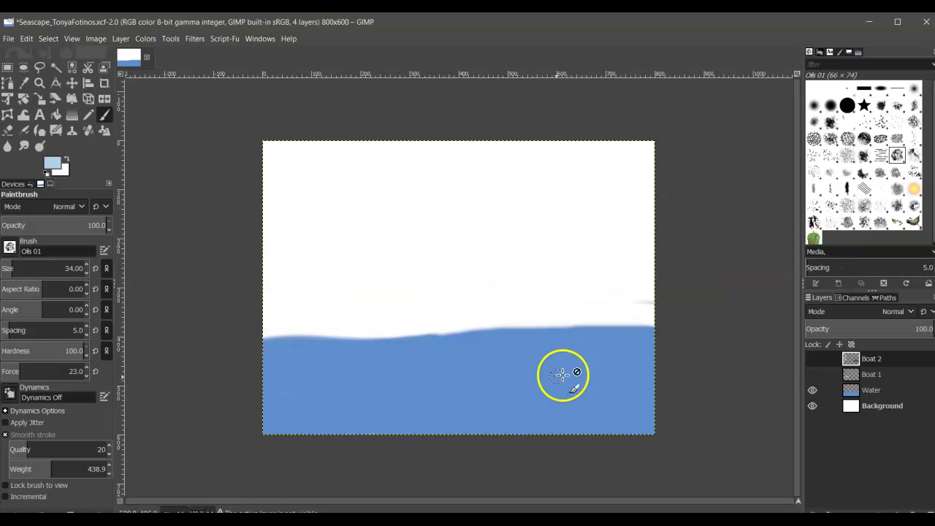
{"action": "left_click", "coordinate": [530, 380]}
{"action": "left_click_drag", "start_coordinate": [529, 380], "coordinate": [369, 401]}
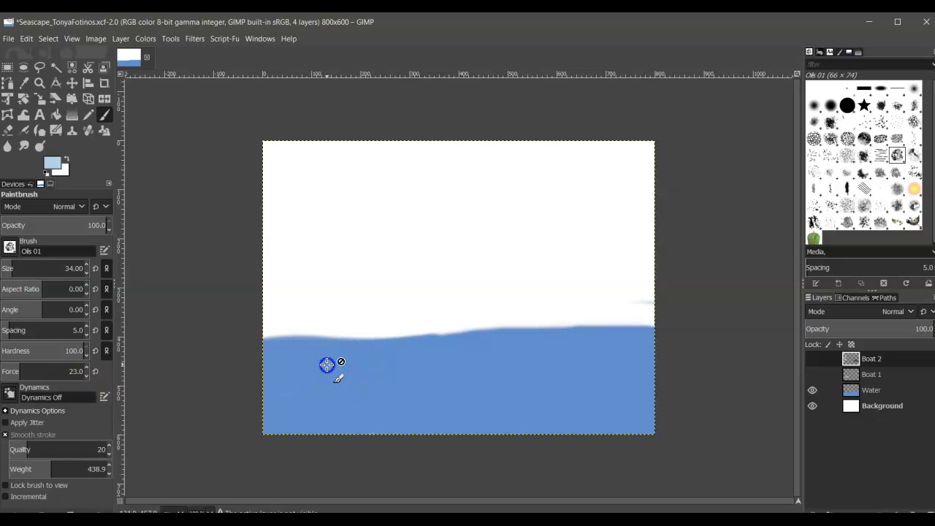
{"action": "left_click_drag", "start_coordinate": [328, 365], "coordinate": [617, 371]}
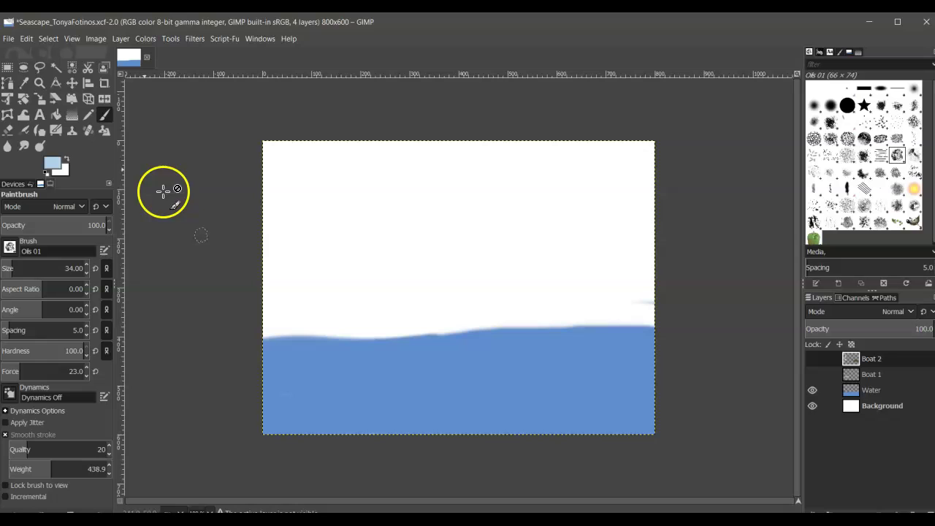
- Set the foreground colour to dark navy 031726
{"action": "left_click", "coordinate": [55, 162]}
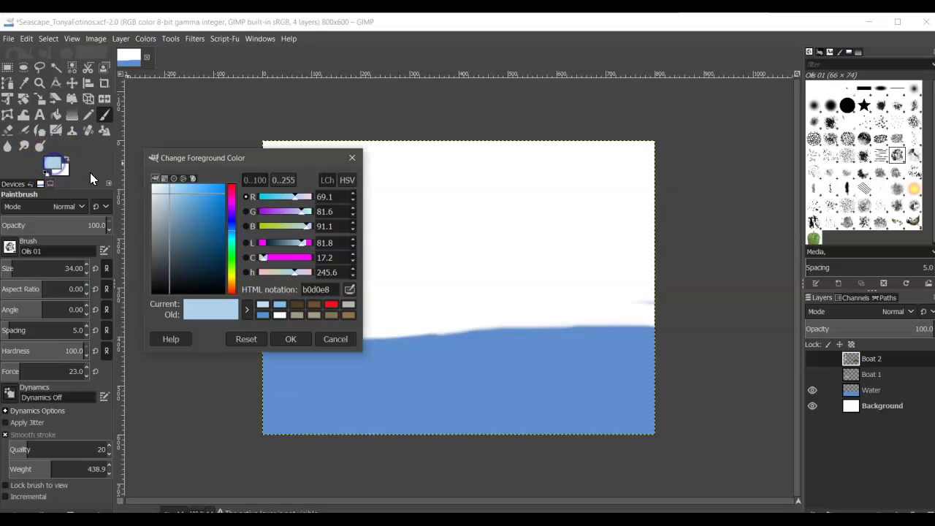
{"action": "left_click", "coordinate": [219, 277]}
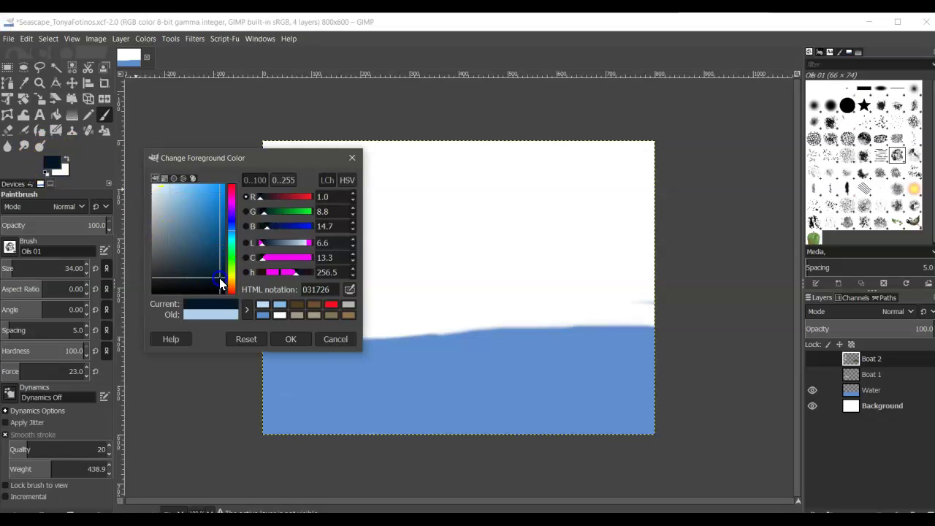
{"action": "left_click", "coordinate": [292, 338]}
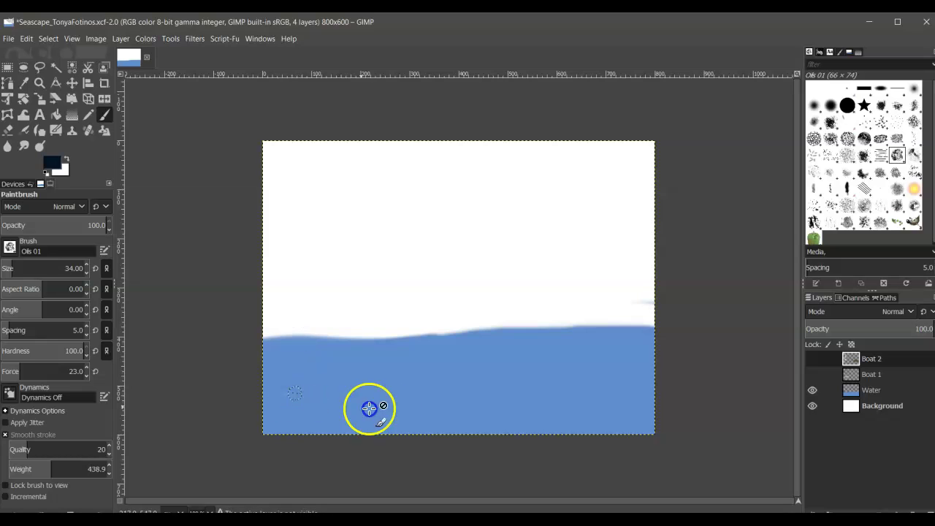
- Switch from Charcoal 01 to the Chalk 02 brush and paint a trial stroke over the water
{"action": "left_click", "coordinate": [881, 142]}
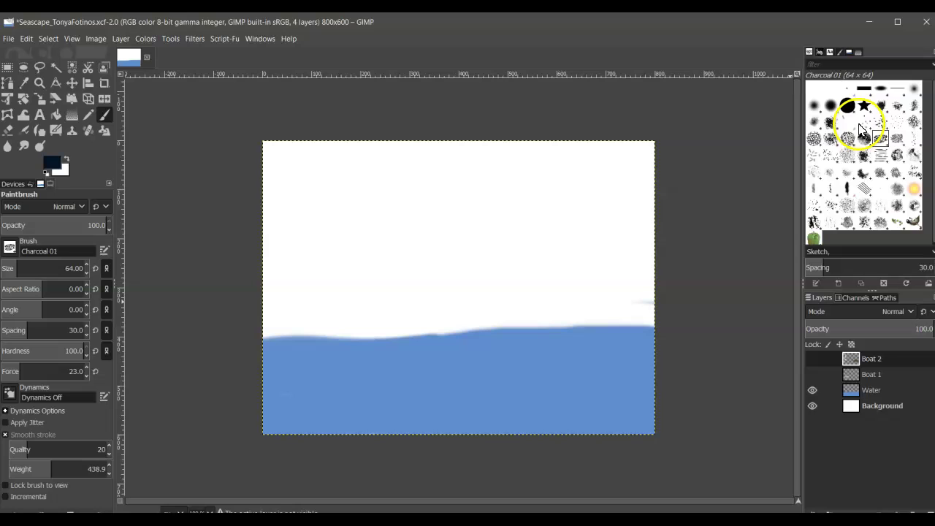
{"action": "left_click", "coordinate": [849, 140]}
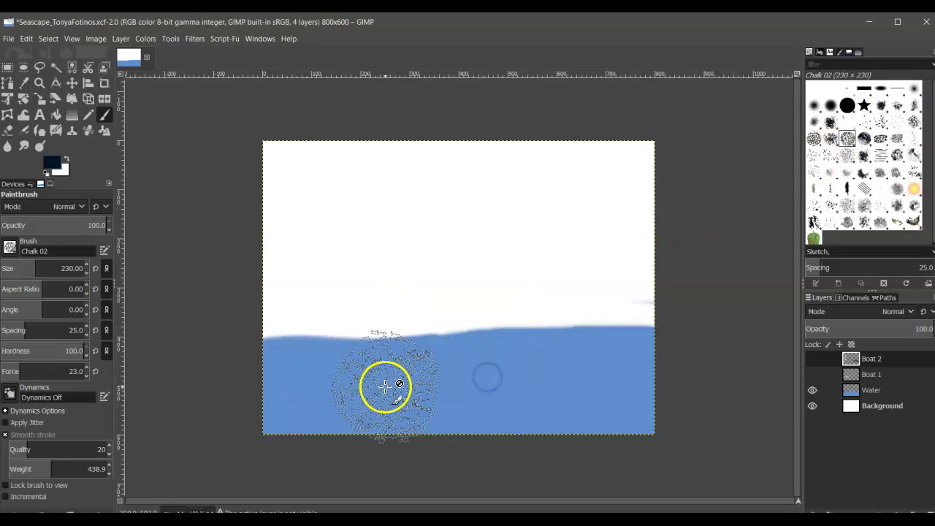
{"action": "mouse_move", "coordinate": [590, 372]}
{"action": "left_mouse_down"}
{"action": "mouse_move", "coordinate": [266, 398]}
{"action": "mouse_move", "coordinate": [427, 363]}
{"action": "mouse_move", "coordinate": [562, 376]}
{"action": "mouse_move", "coordinate": [657, 368]}
{"action": "mouse_move", "coordinate": [455, 397]}
{"action": "mouse_move", "coordinate": [288, 407]}
{"action": "left_mouse_up"}
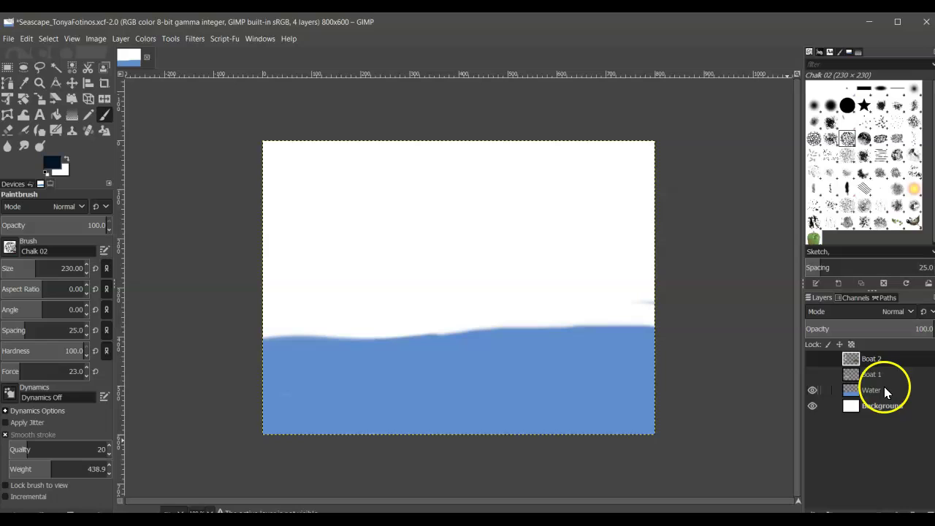
- Select the Water layer, show both boat layers, then hide Boat 2 again
{"action": "left_click", "coordinate": [881, 392]}
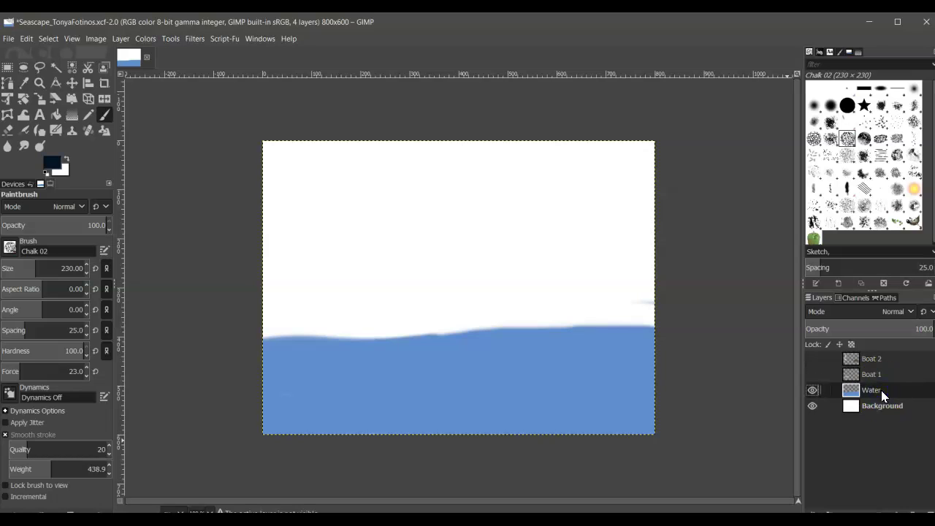
{"action": "left_click", "coordinate": [812, 359]}
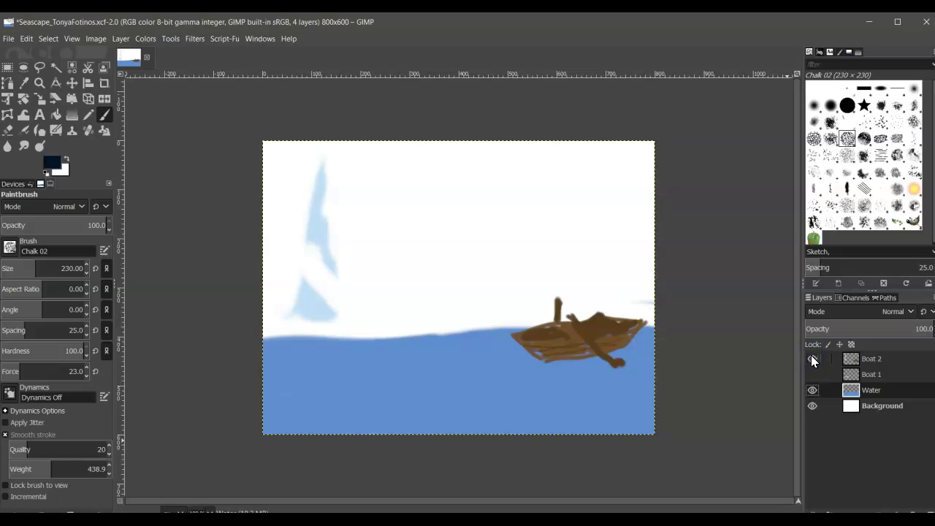
{"action": "left_click", "coordinate": [811, 374]}
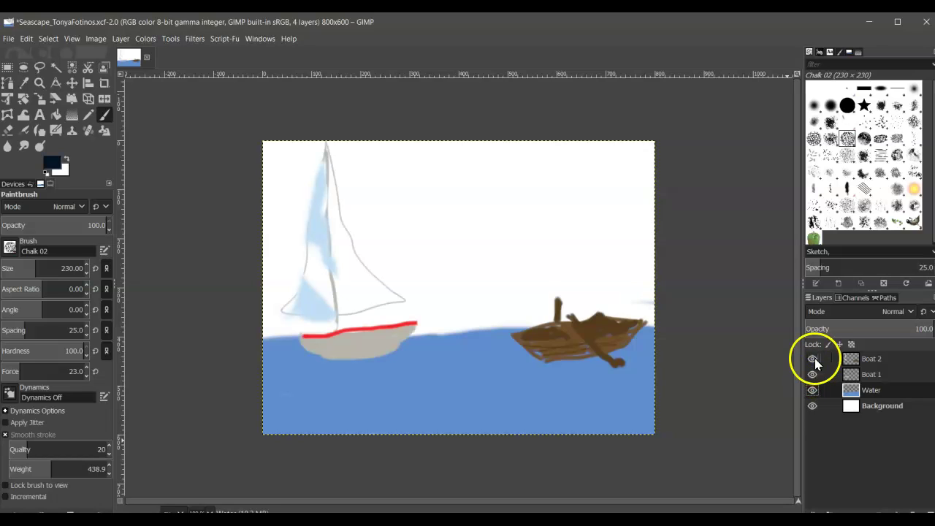
{"action": "left_click", "coordinate": [813, 359]}
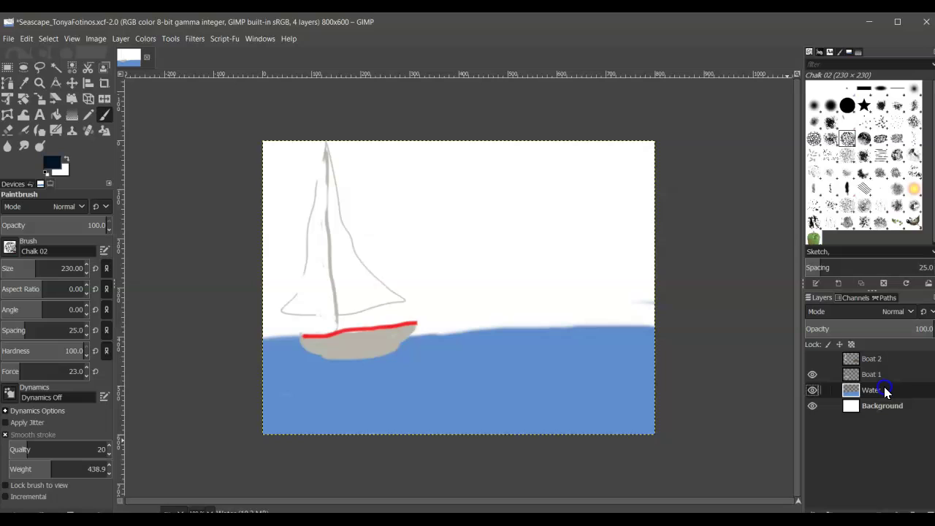
- Drag the Water layer above Boat 1 and toggle its visibility, leaving it shown
{"action": "left_click_drag", "start_coordinate": [883, 387], "coordinate": [816, 376]}
{"action": "left_click", "coordinate": [812, 374]}
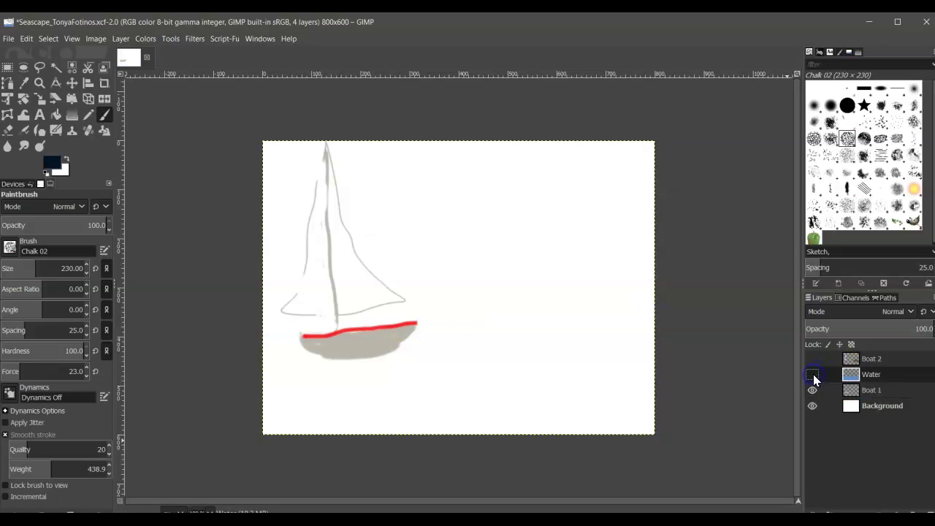
{"action": "left_click", "coordinate": [813, 373]}
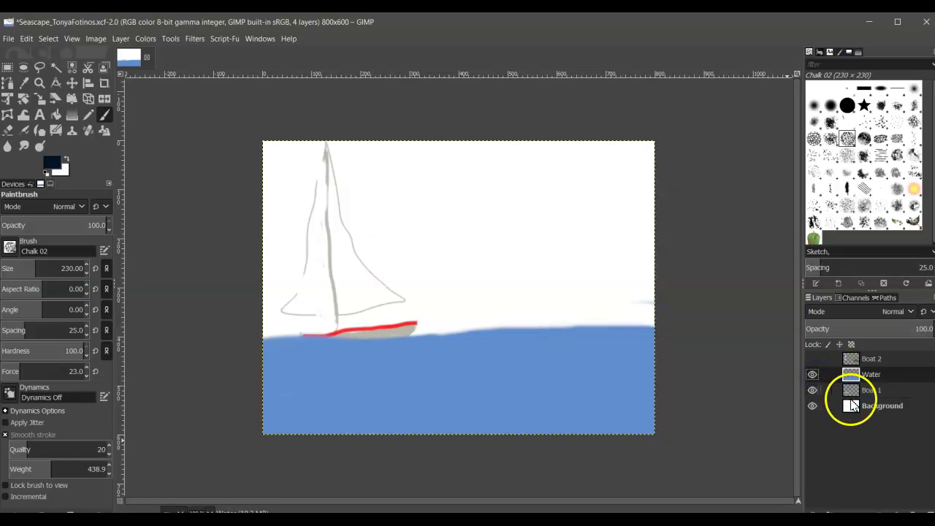
{"action": "left_click", "coordinate": [814, 375]}
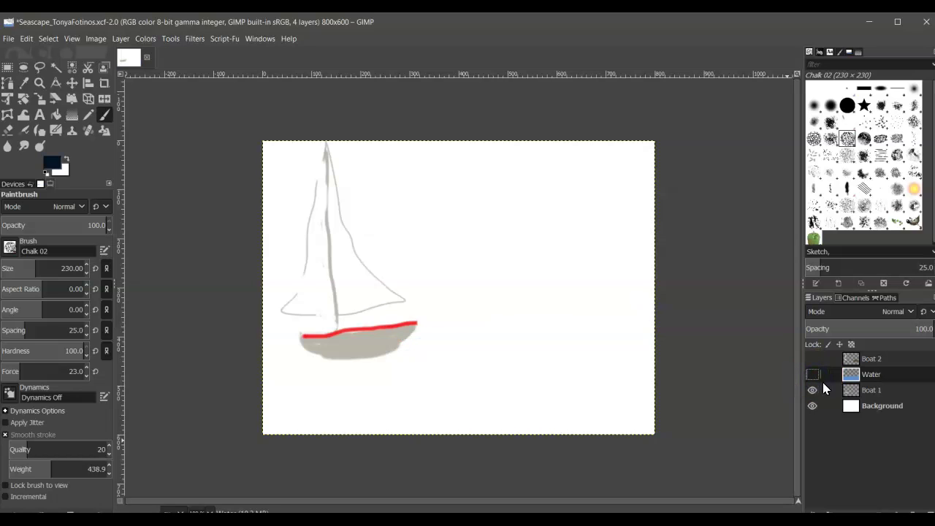
{"action": "left_click", "coordinate": [812, 374]}
{"action": "left_click", "coordinate": [813, 374]}
{"action": "left_click", "coordinate": [813, 374]}
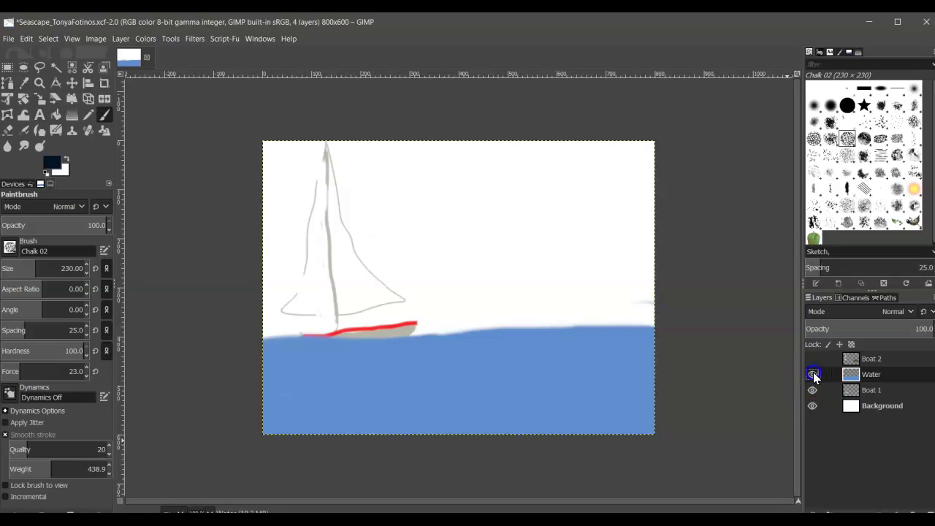
{"action": "left_click", "coordinate": [813, 374]}
{"action": "left_click", "coordinate": [812, 374]}
- Move the Water layer back below Boat 1 and hide the Boat 1 layer
{"action": "left_click_drag", "start_coordinate": [898, 379], "coordinate": [899, 406]}
{"action": "left_click", "coordinate": [870, 403]}
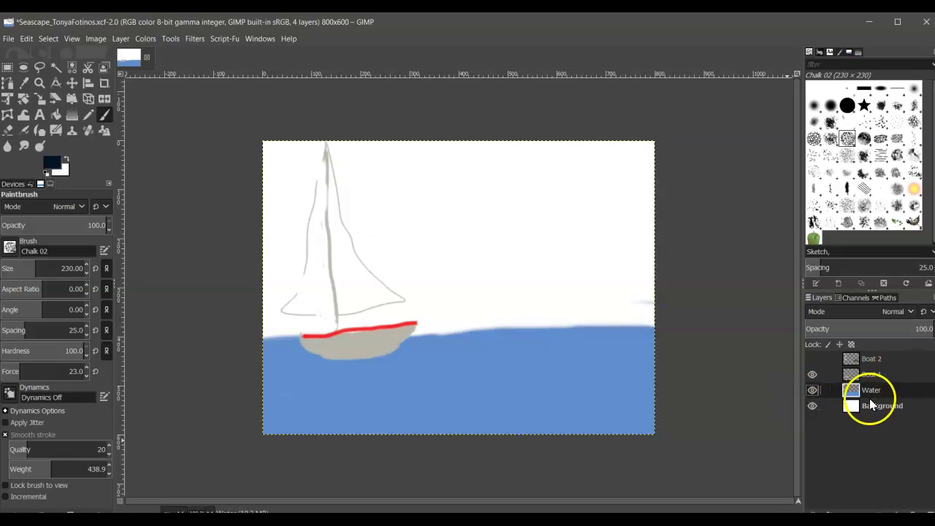
{"action": "left_click", "coordinate": [806, 378]}
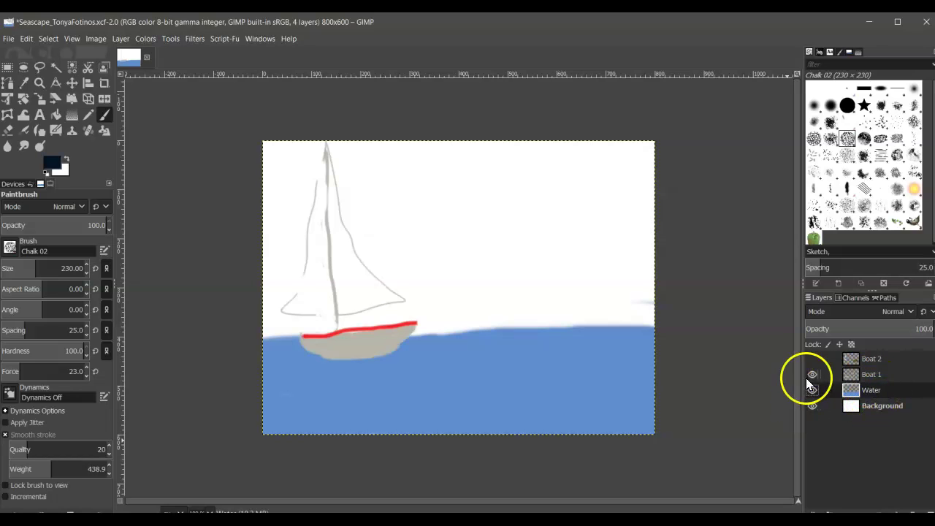
{"action": "left_click", "coordinate": [811, 374]}
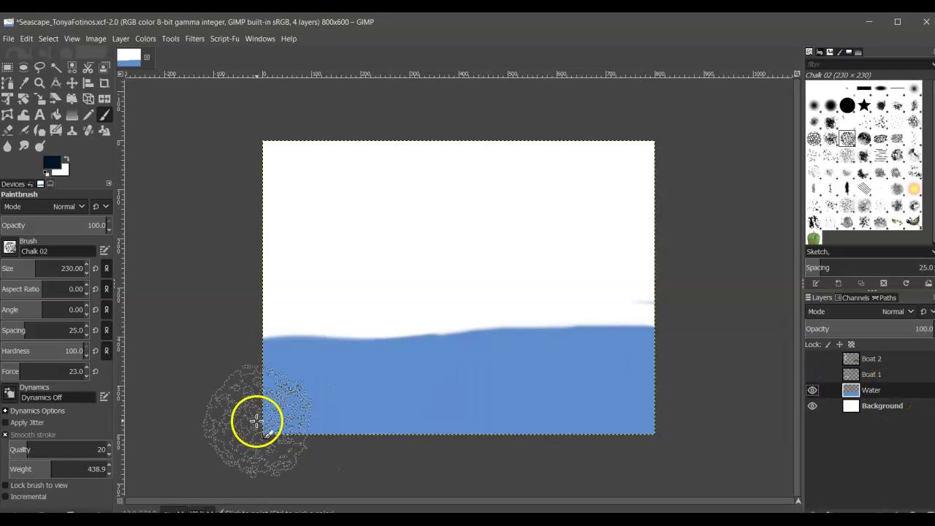
- Paint a dark navy chalk stroke across the water, then undo it with Edit > Undo Paintbrush
{"action": "mouse_move", "coordinate": [298, 398]}
{"action": "left_mouse_down"}
{"action": "mouse_move", "coordinate": [417, 392]}
{"action": "mouse_move", "coordinate": [548, 361]}
{"action": "mouse_move", "coordinate": [631, 358]}
{"action": "mouse_move", "coordinate": [698, 370]}
{"action": "mouse_move", "coordinate": [535, 394]}
{"action": "mouse_move", "coordinate": [248, 380]}
{"action": "mouse_move", "coordinate": [202, 417]}
{"action": "left_mouse_up"}
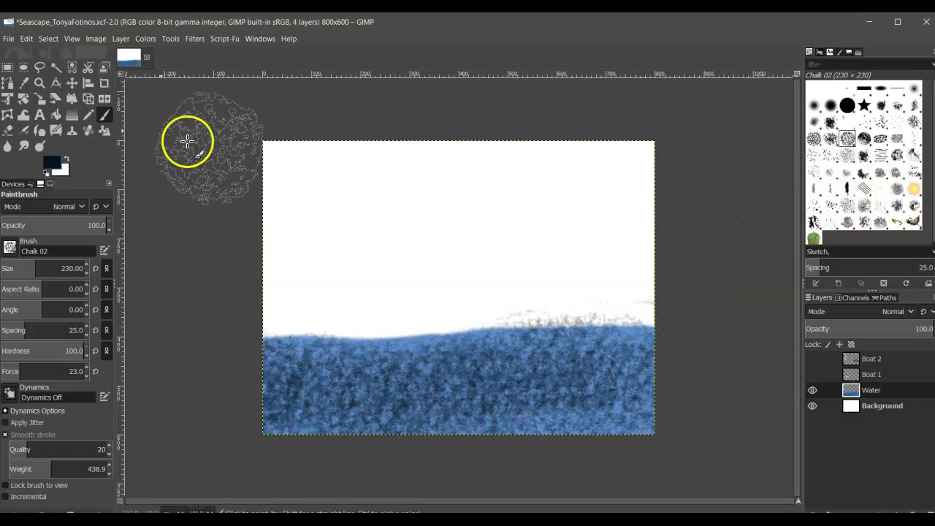
{"action": "left_click", "coordinate": [26, 39]}
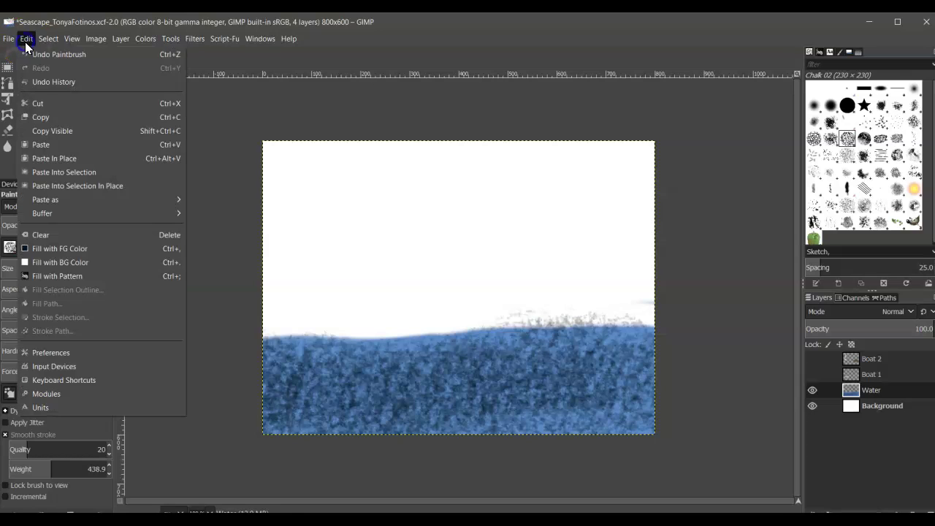
{"action": "left_click", "coordinate": [52, 54]}
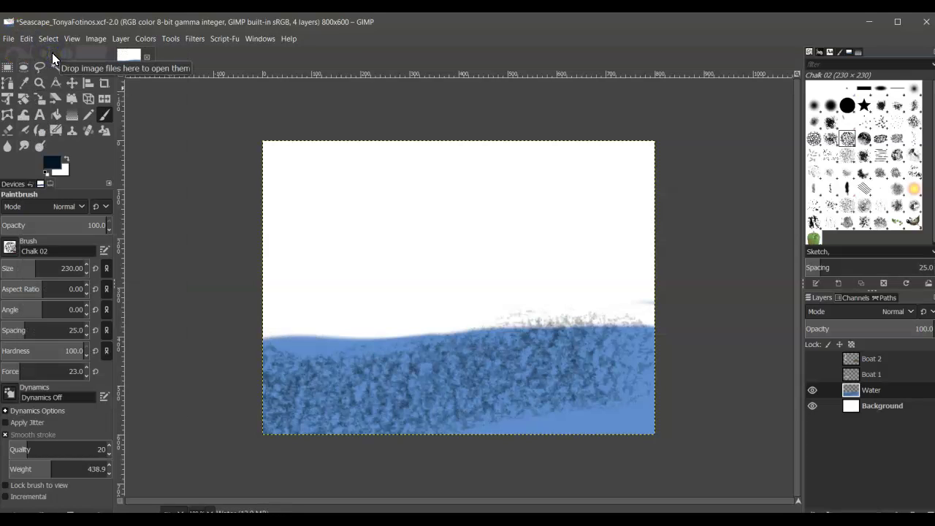
{"action": "left_click", "coordinate": [26, 39]}
{"action": "left_click", "coordinate": [32, 41]}
{"action": "left_click", "coordinate": [29, 40]}
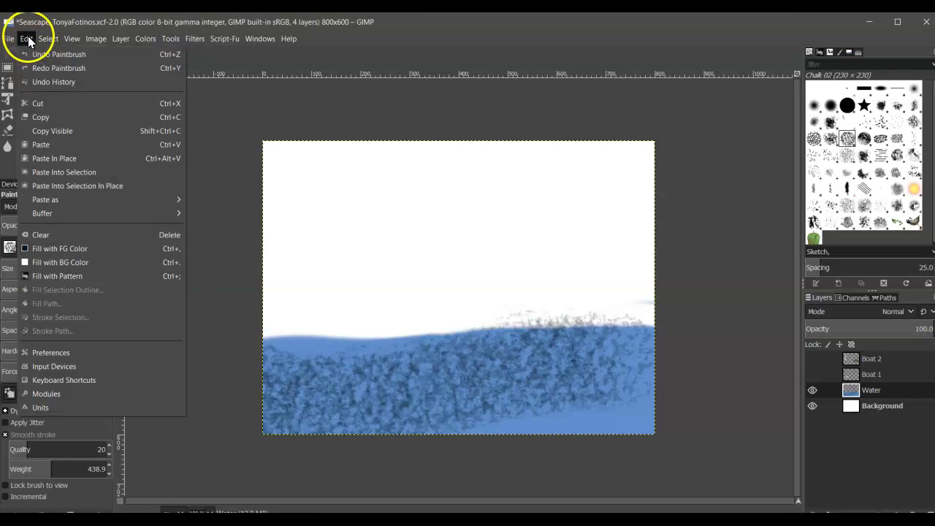